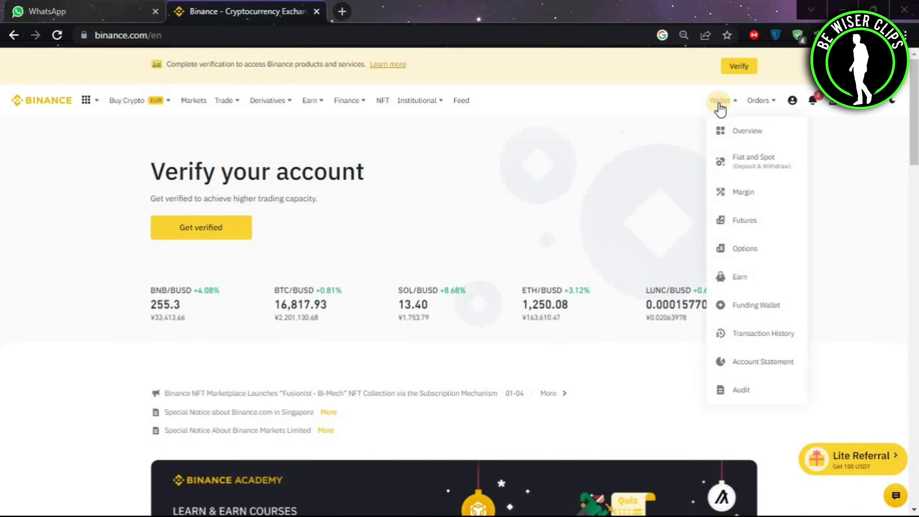
- Filter the Fiat and Spot wallet coin list by 'btc'
click(744, 165)
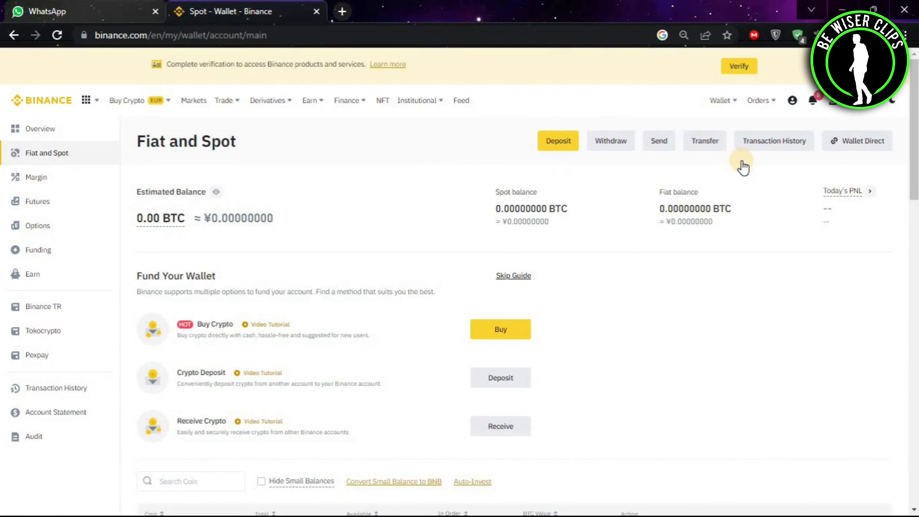
scroll(616, 348, down, 1)
scroll(616, 347, down, 3)
click(190, 203)
text(bt)
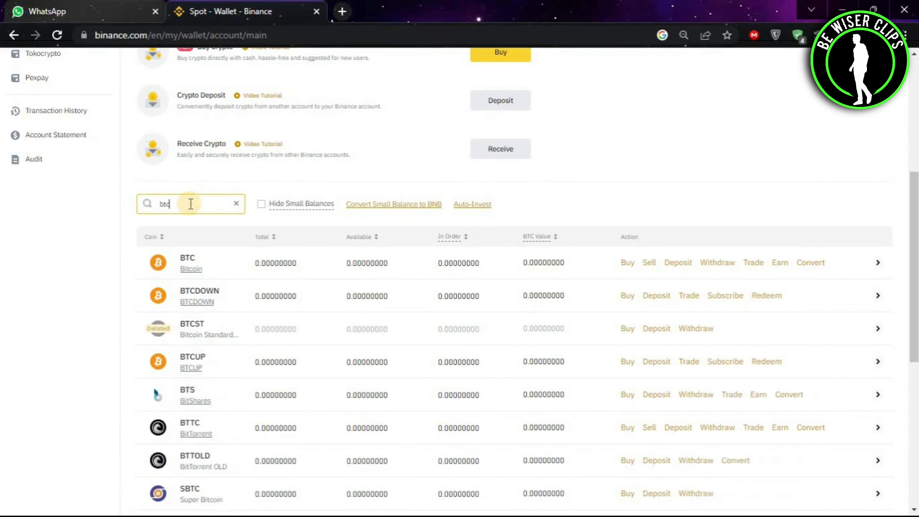
text(c)
- Start a BTC conversion from the wallet and choose DASH as the coin to receive
click(820, 266)
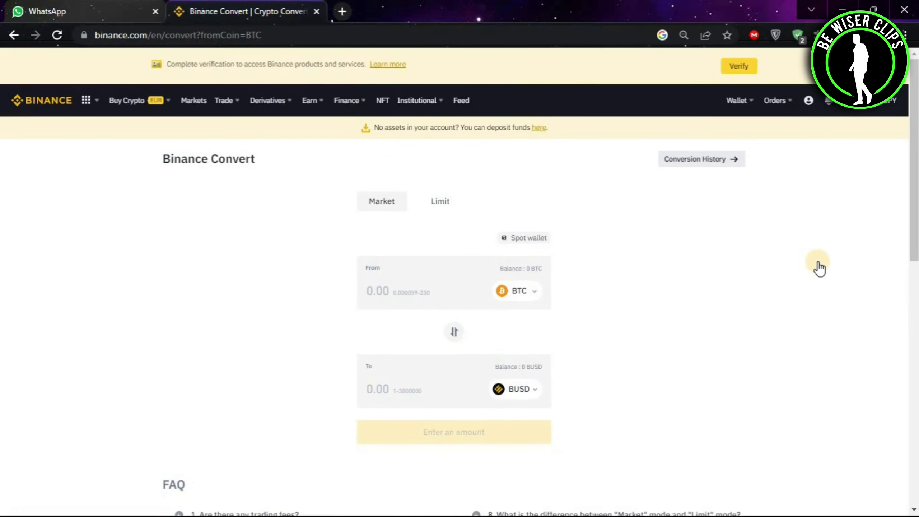
click(519, 397)
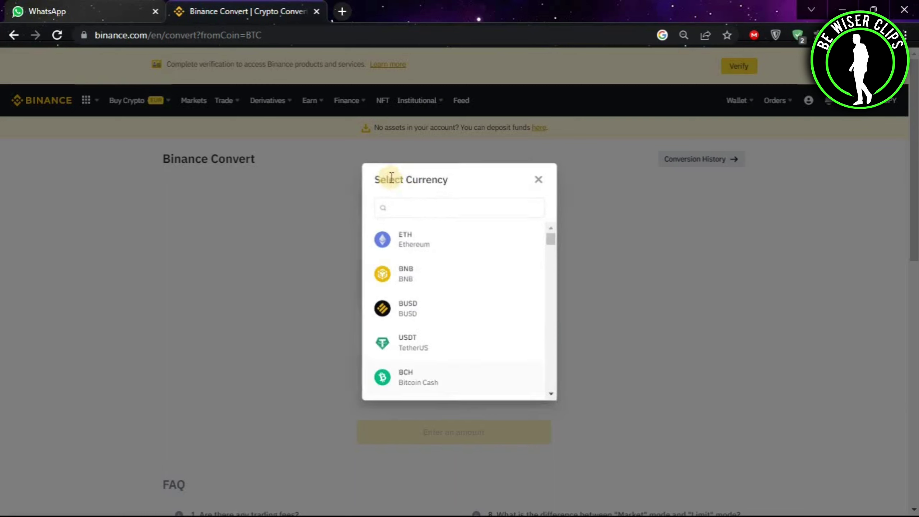
click(406, 207)
text(dash)
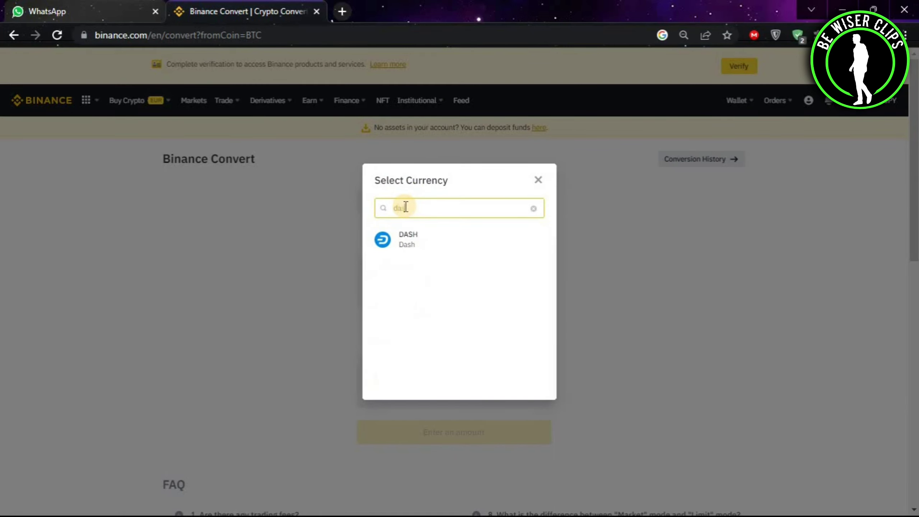
click(429, 238)
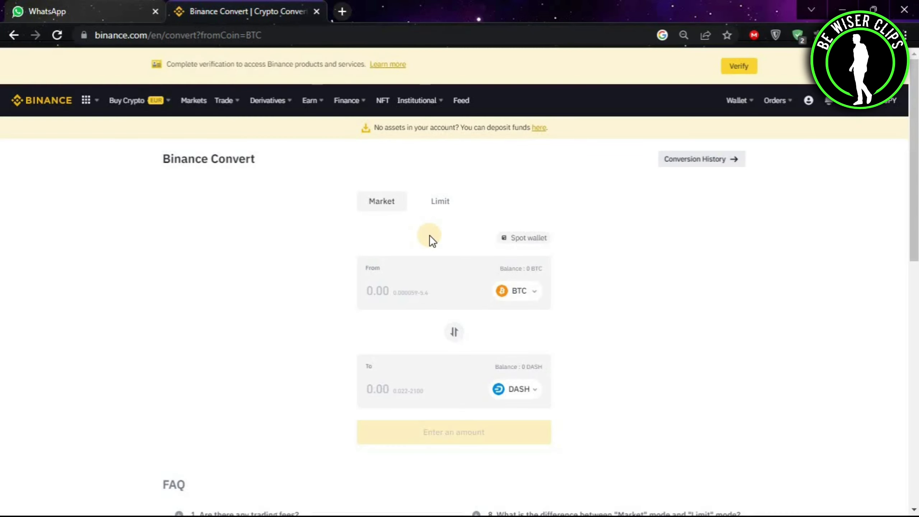
- Enter 2 BTC as the amount to convert and preview the conversion to DASH
click(422, 288)
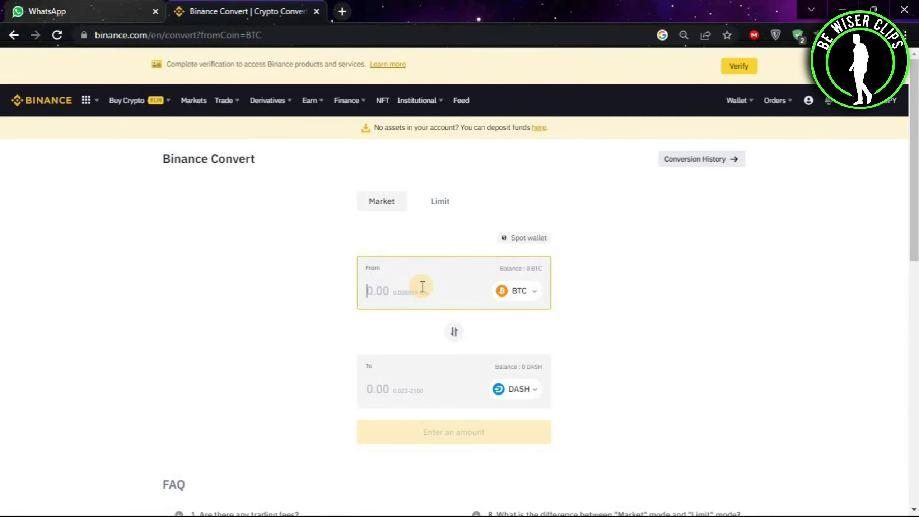
text(2)
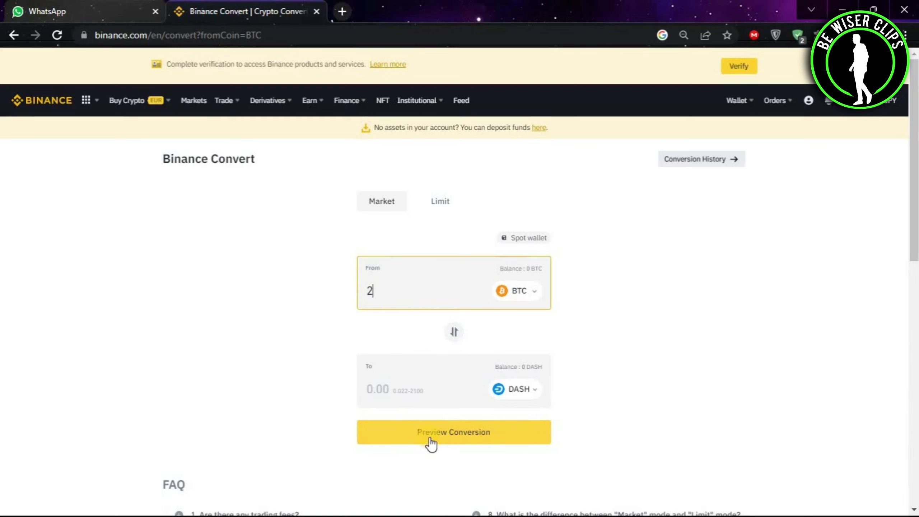
click(470, 444)
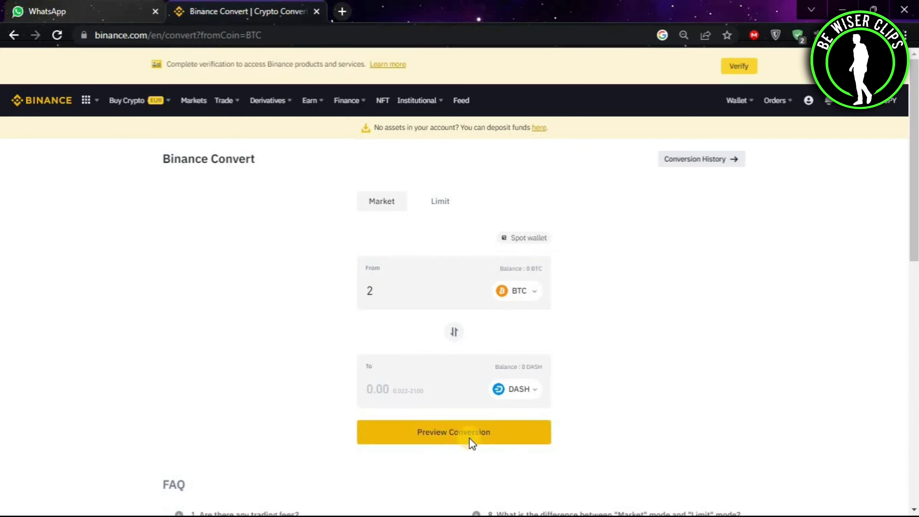
click(470, 438)
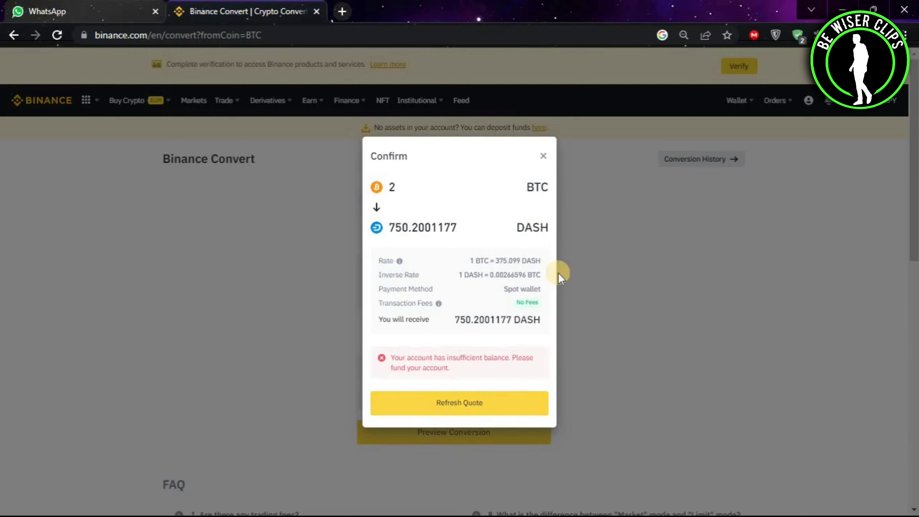
click(544, 158)
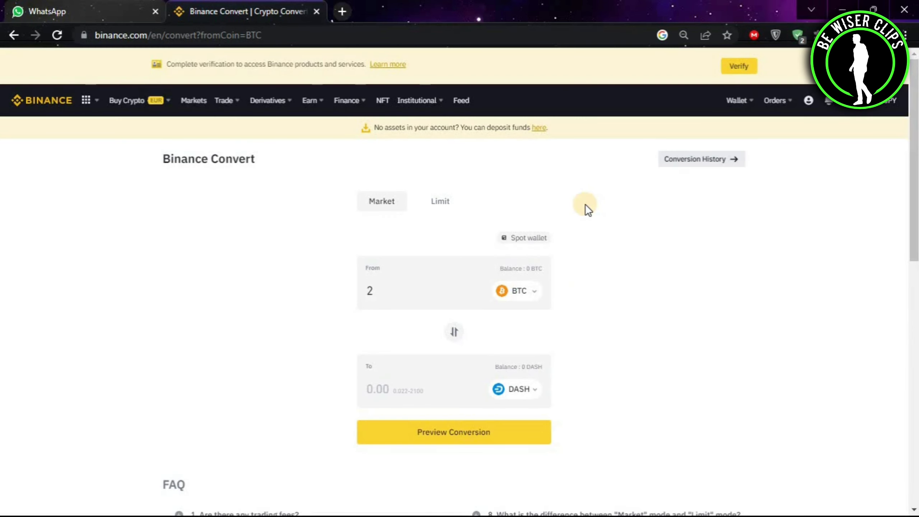